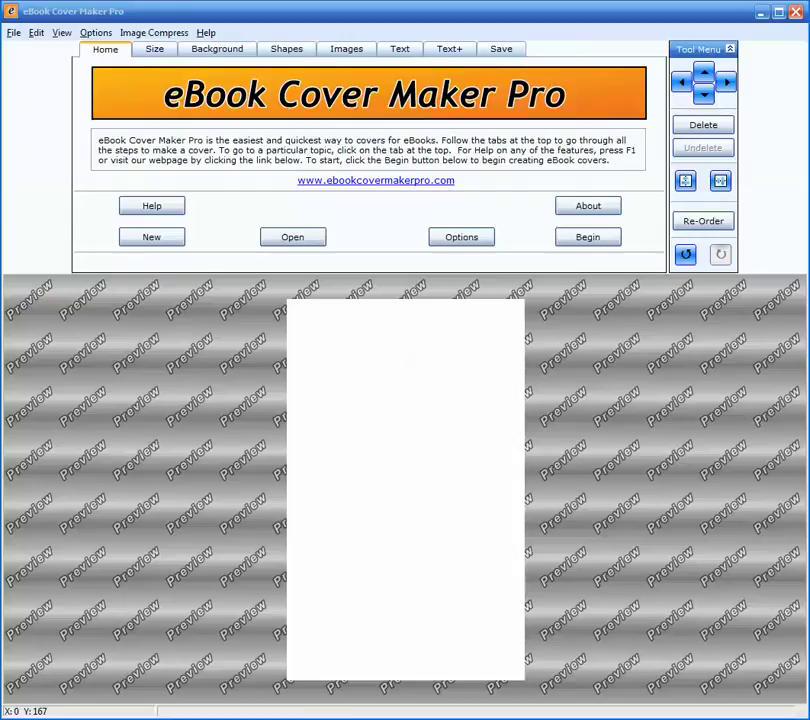
- Choose the 600 x 800 Generic cover size, then bring up the Background settings
click(154, 49)
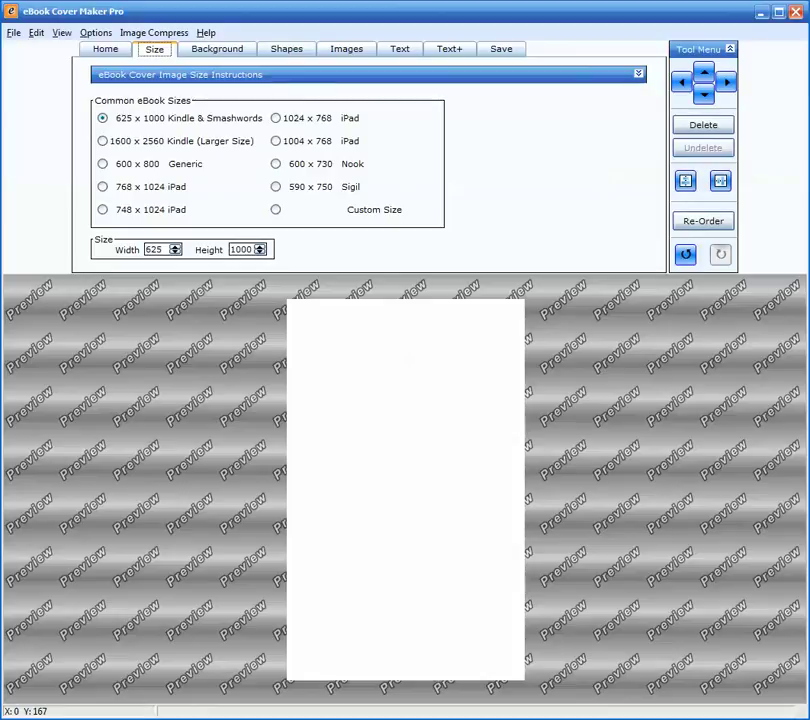
click(102, 163)
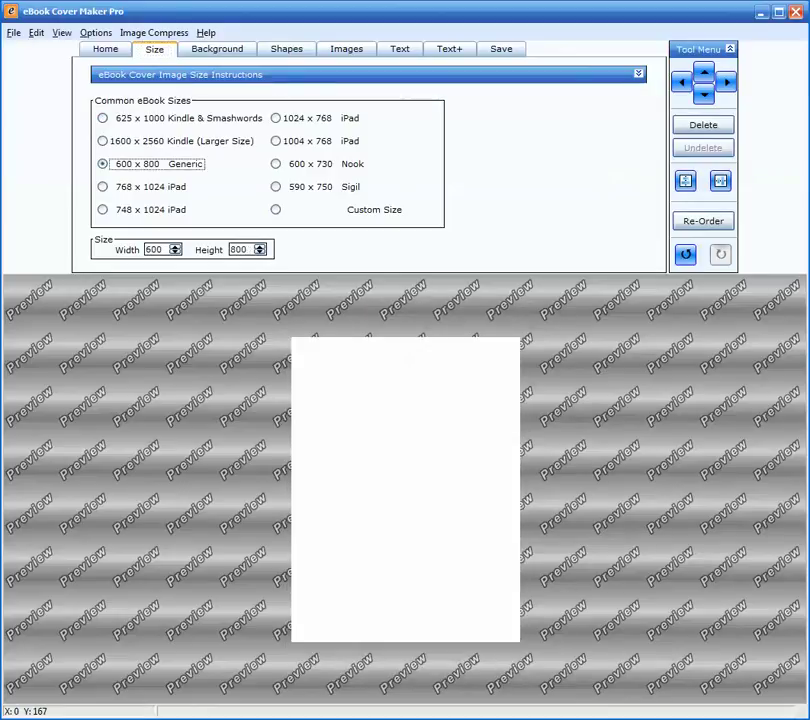
click(217, 48)
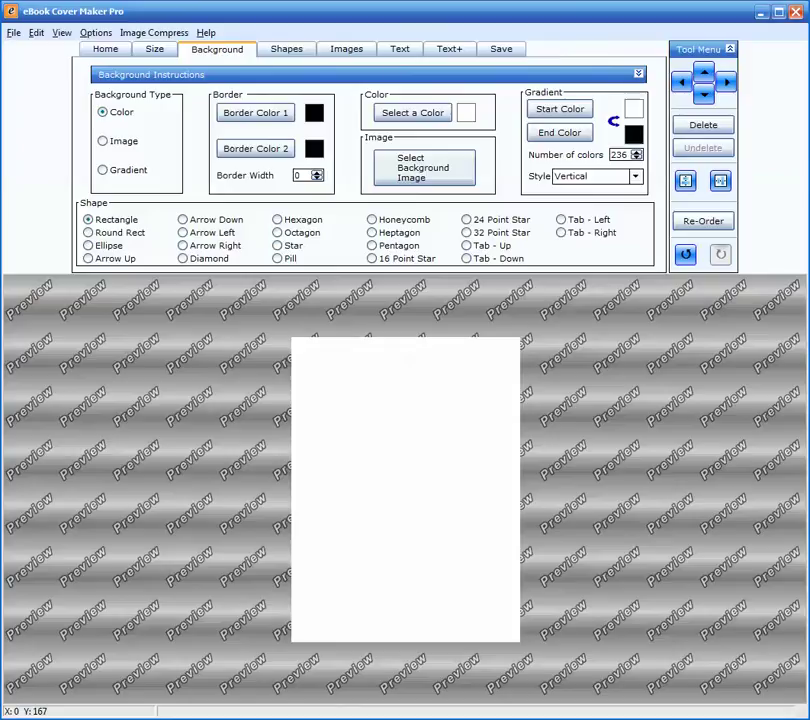
- Fill the cover background with solid blue
click(412, 112)
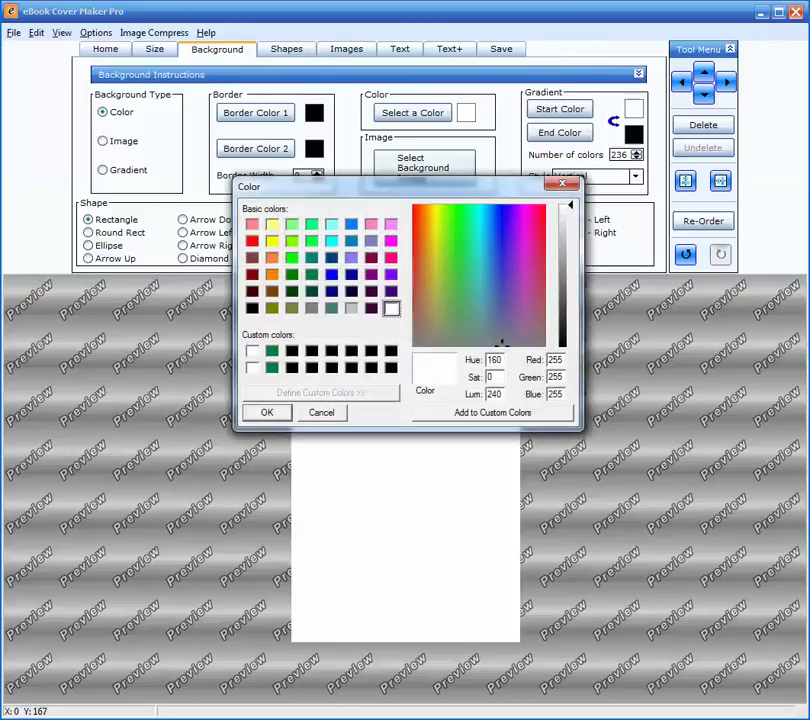
click(351, 241)
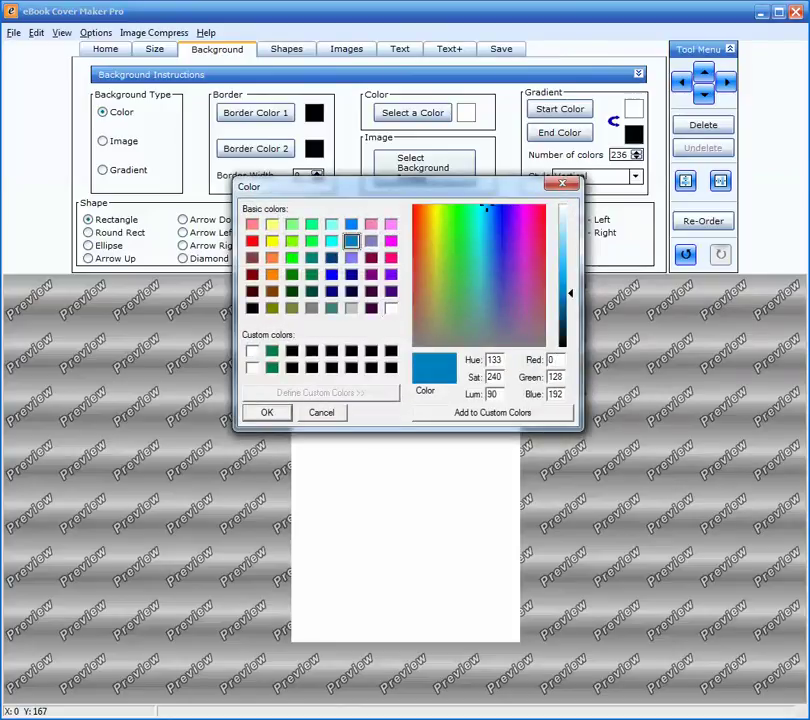
key(Return)
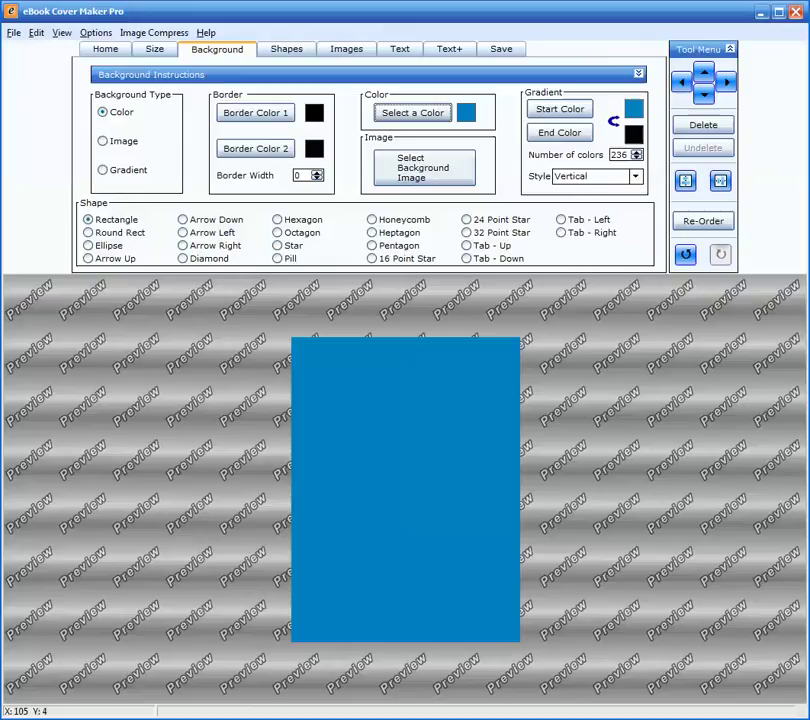
- Replace the blue with the ovalblack background image, stretched to fill the cover
click(103, 141)
click(424, 167)
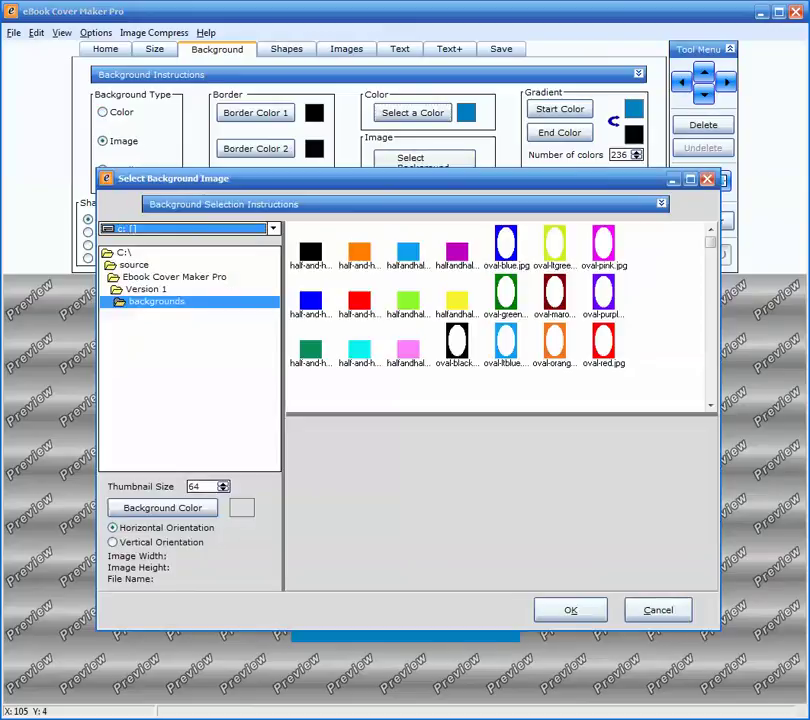
double_click(461, 336)
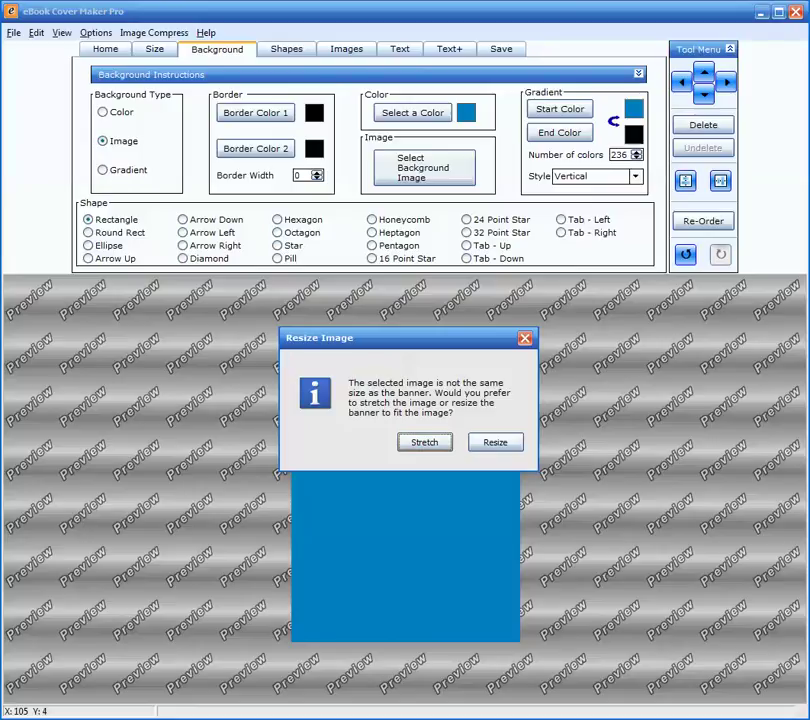
key(Return)
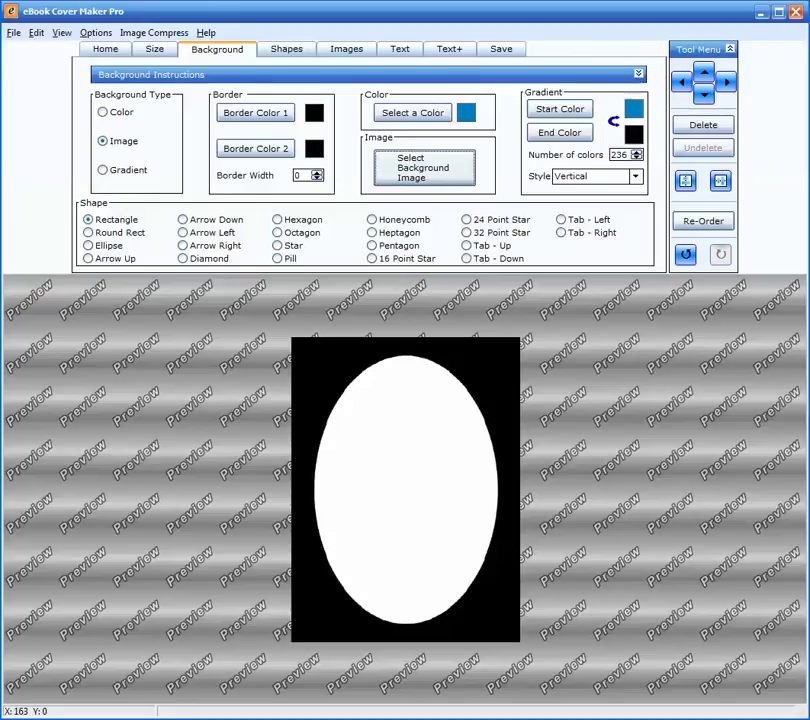
- Try Elliptical and Top Left Diagonal gradient backgrounds, then revert to the solid blue colour
click(102, 170)
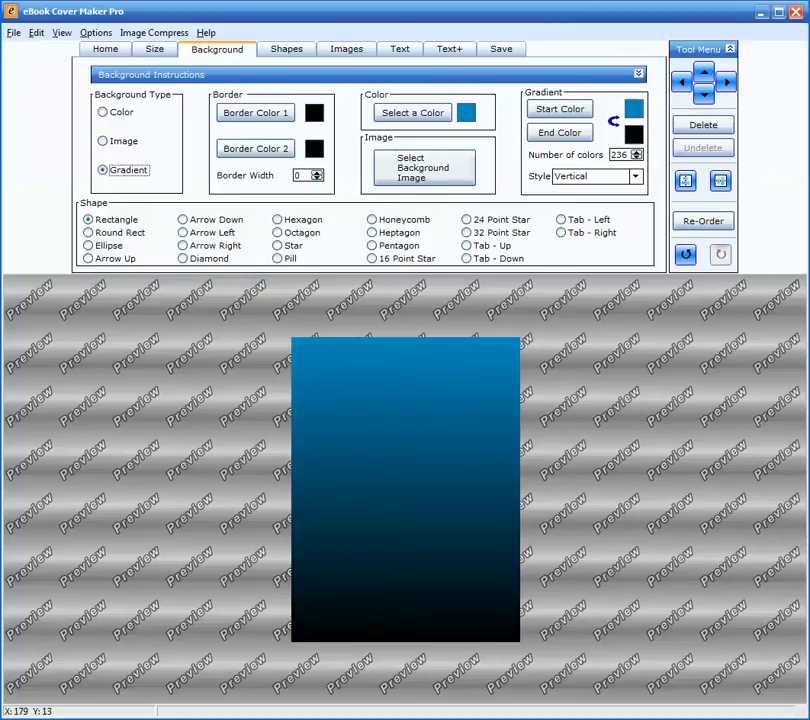
click(634, 176)
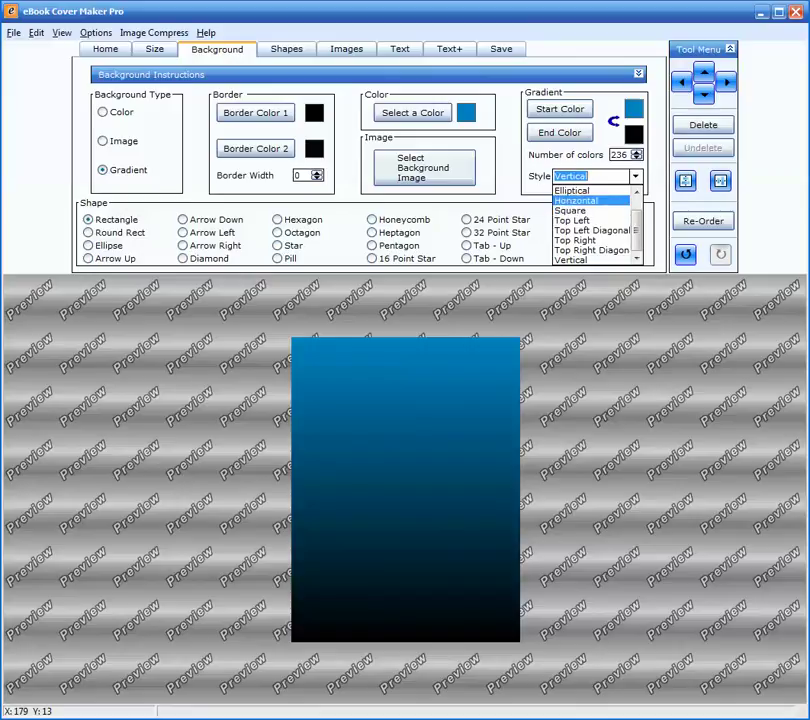
click(572, 190)
click(634, 176)
key(Down)
key(Down)
key(Down)
key(Down)
key(Return)
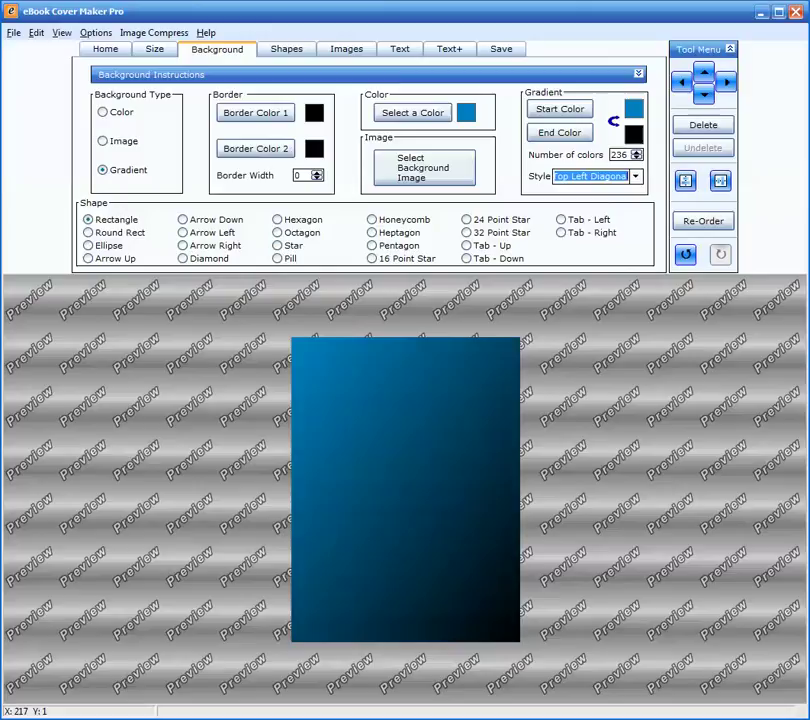
click(103, 112)
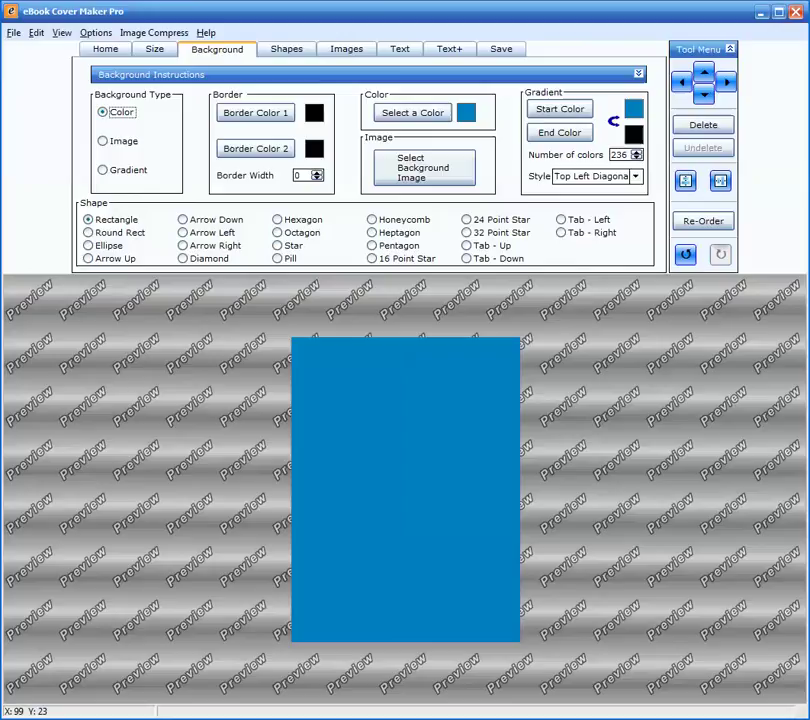
- Add handshake.jpg resized to fit, nudge it up, and centre it horizontally
click(346, 48)
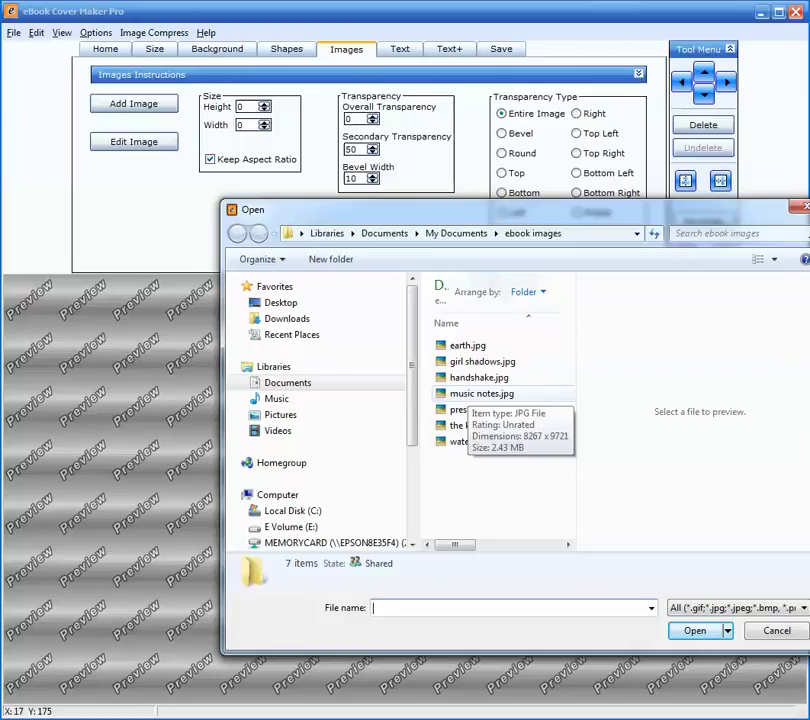
double_click(479, 377)
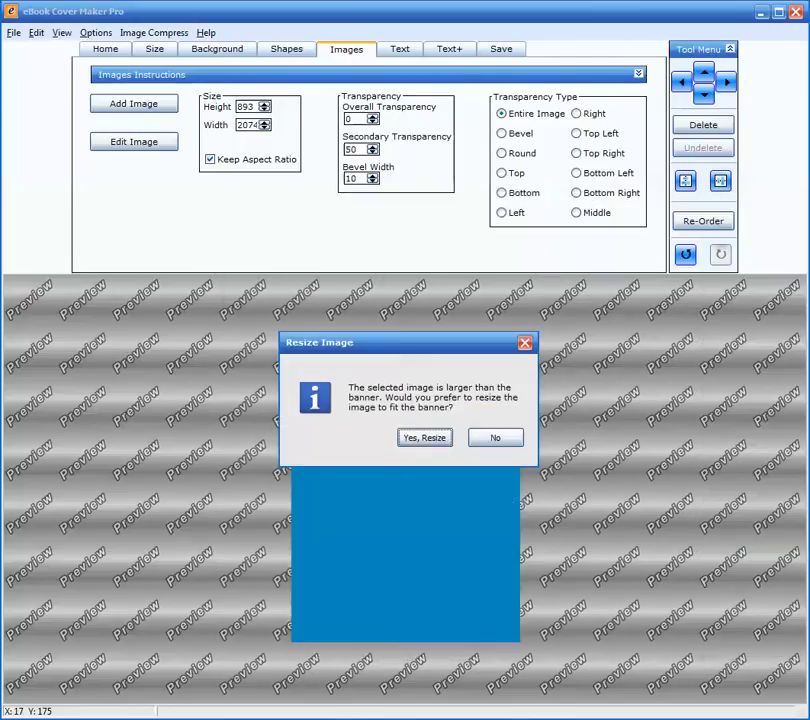
key(Return)
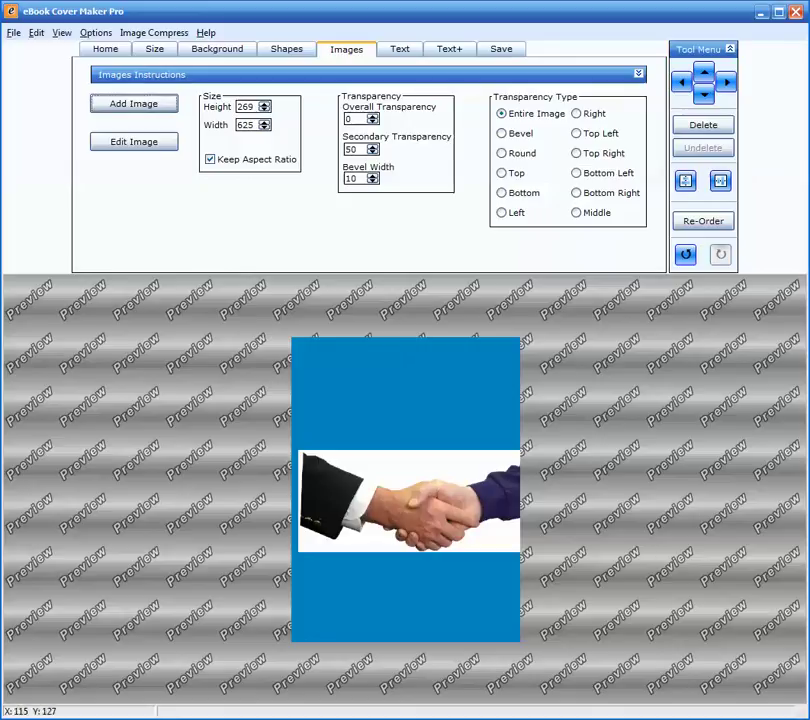
key(Up)
click(720, 180)
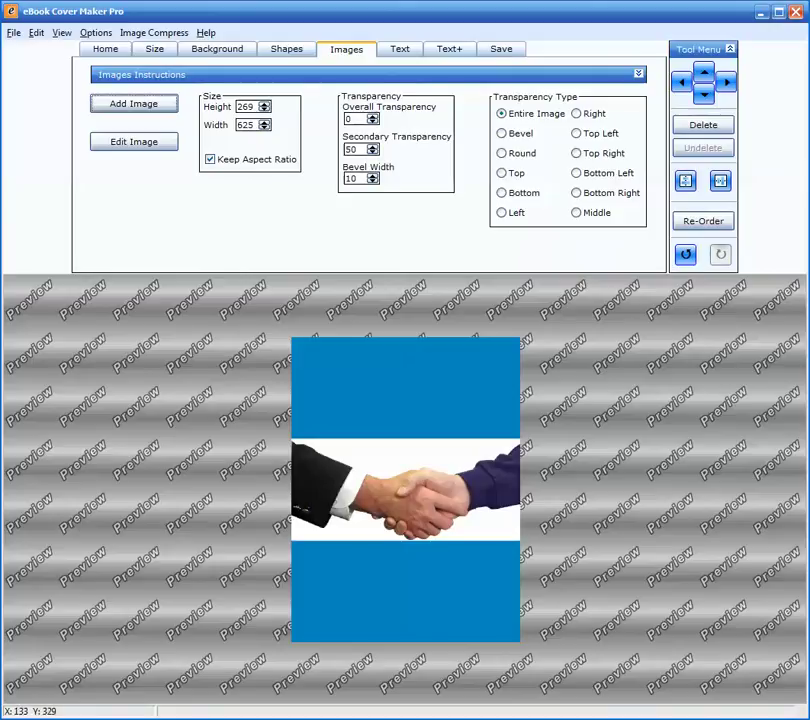
- Add a borderless 600 x 300 rectangle and nudge it up slightly
click(286, 48)
click(115, 104)
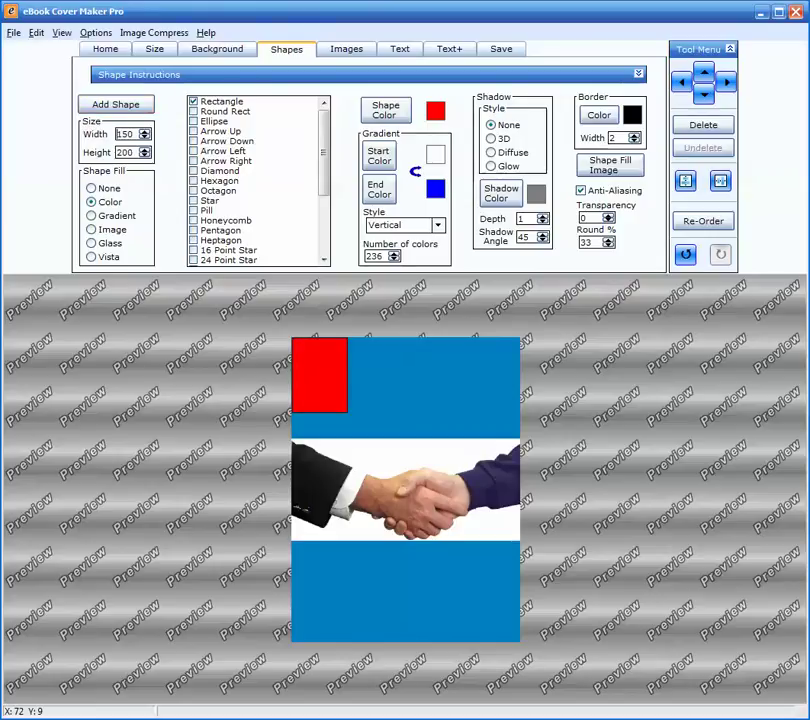
key(Down)
key(Down)
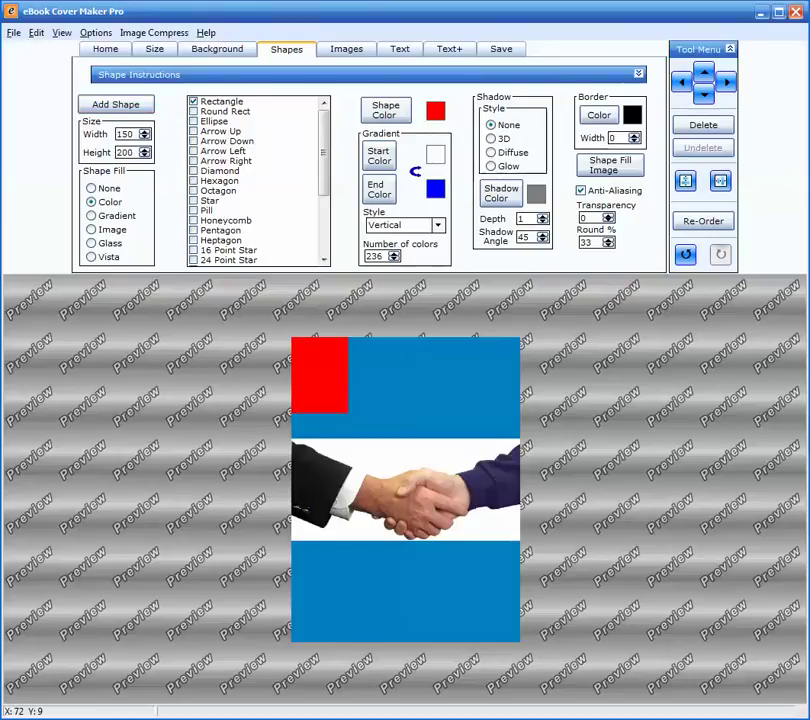
key(shift+Home)
text(600)
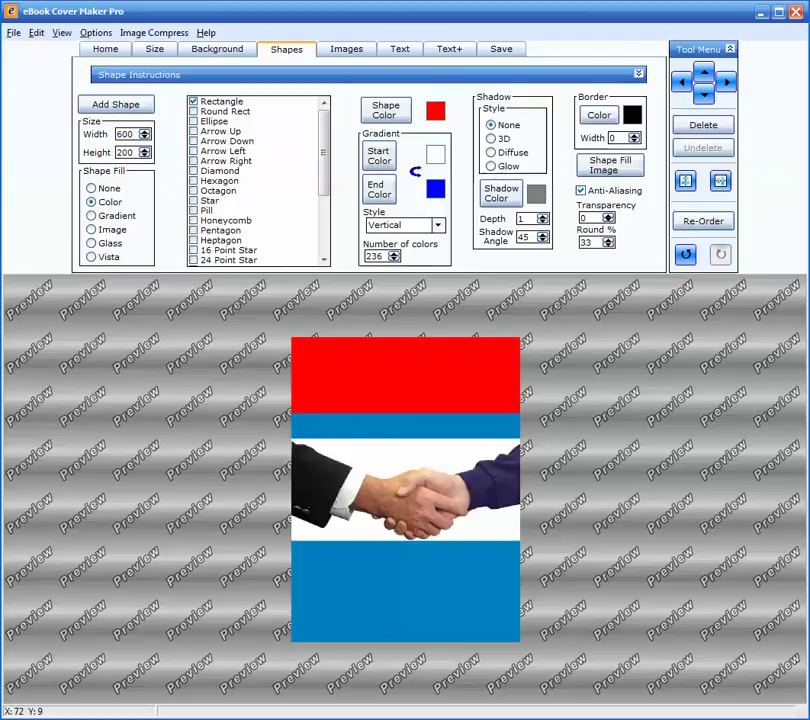
key(Tab)
text(300)
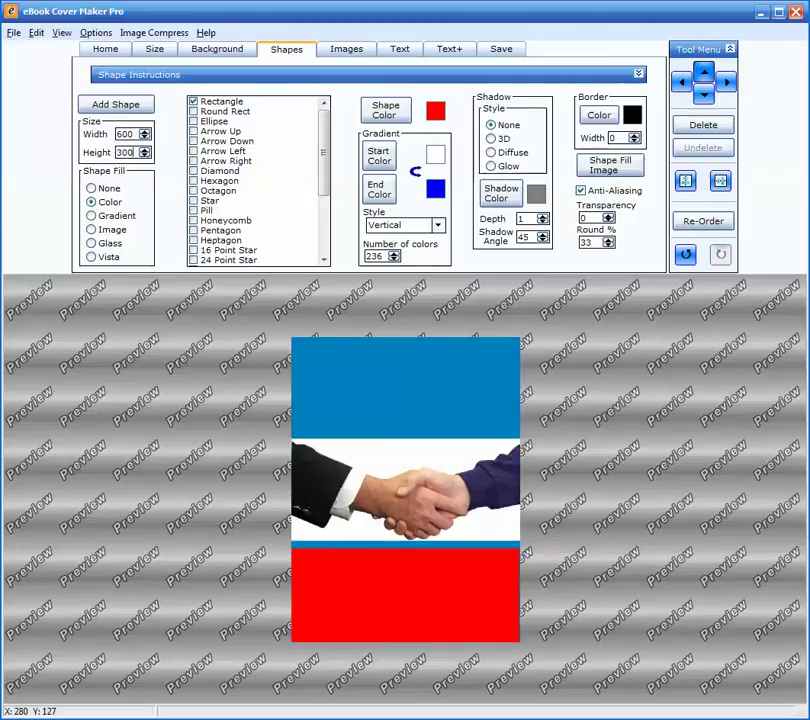
click(704, 71)
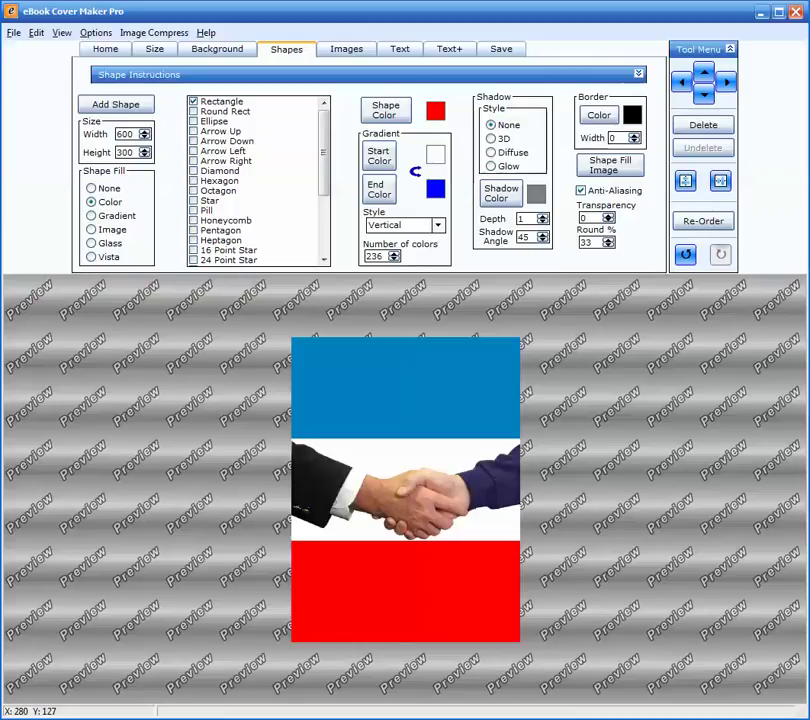
- Colour the rectangle a deep navy blue
click(384, 110)
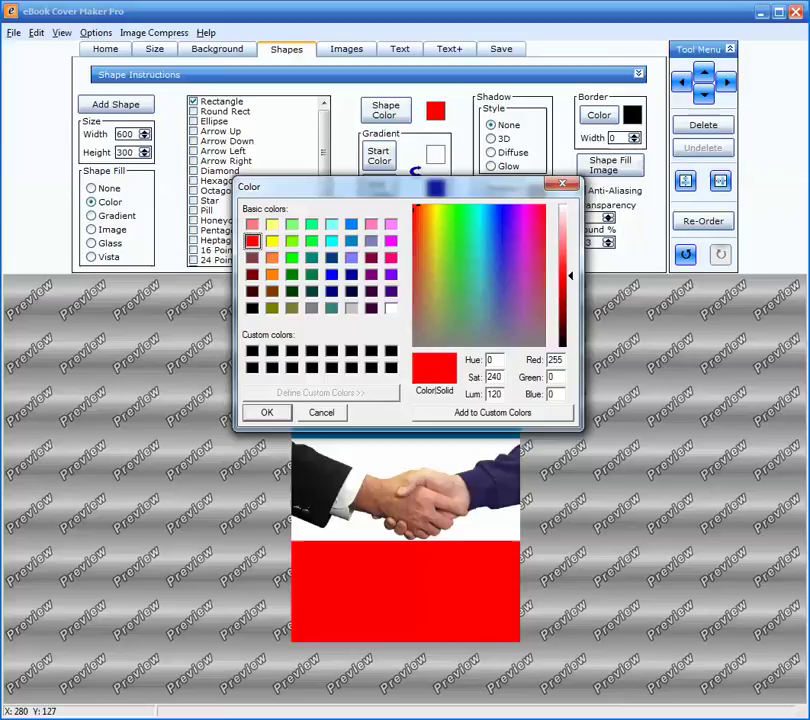
click(351, 241)
click(562, 325)
key(Return)
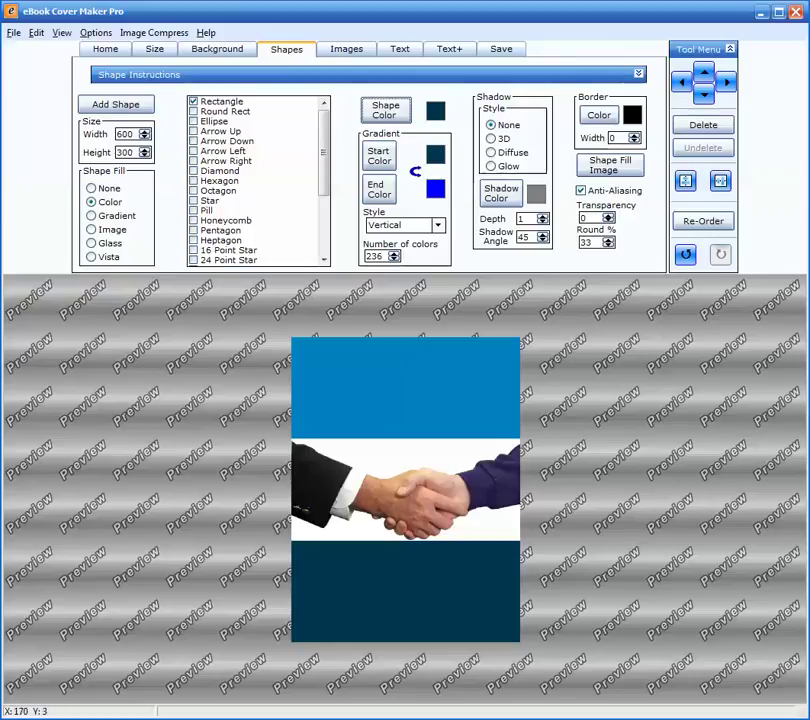
click(399, 49)
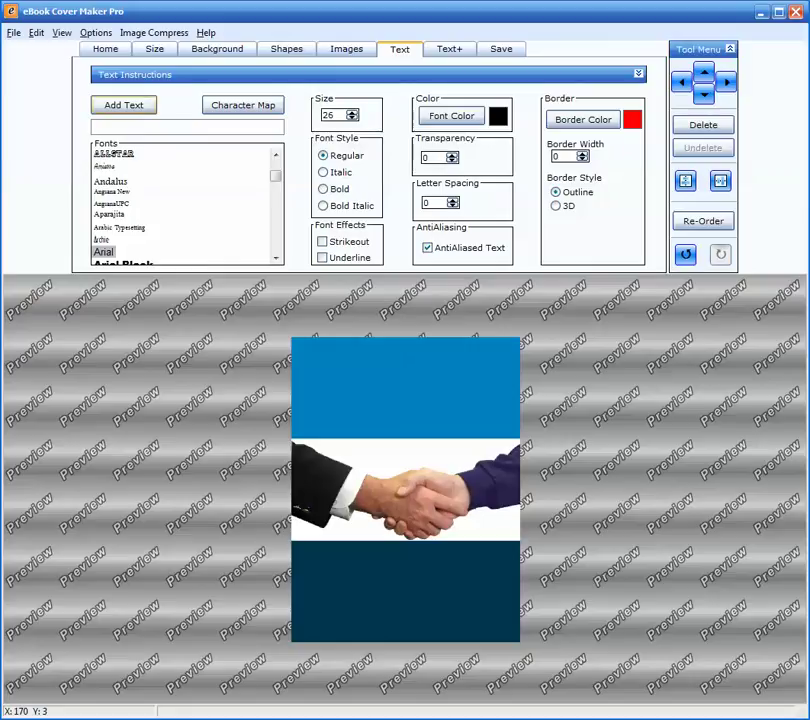
- Add the text 'Getting to Yes' at size 55
click(123, 104)
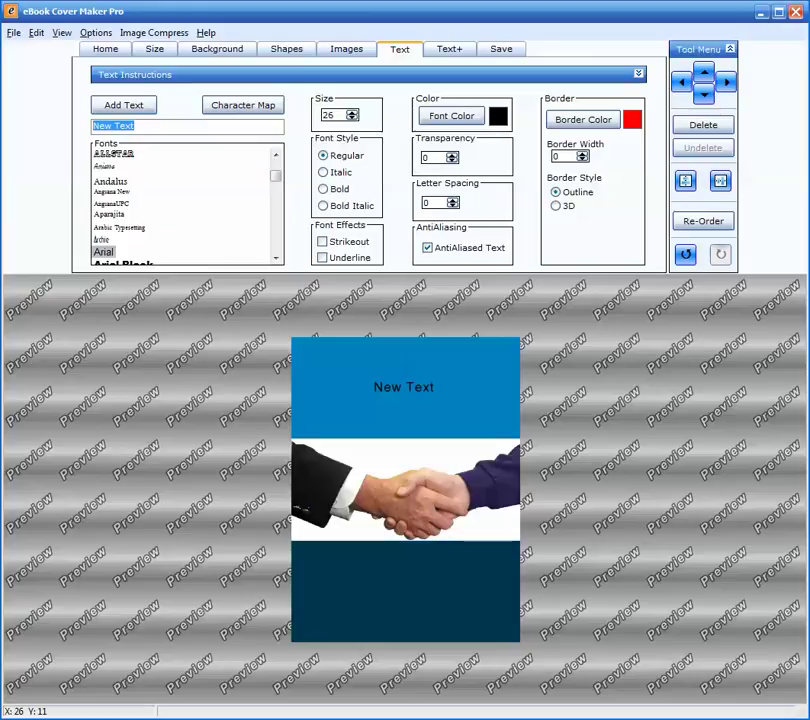
text(Getting to Yes)
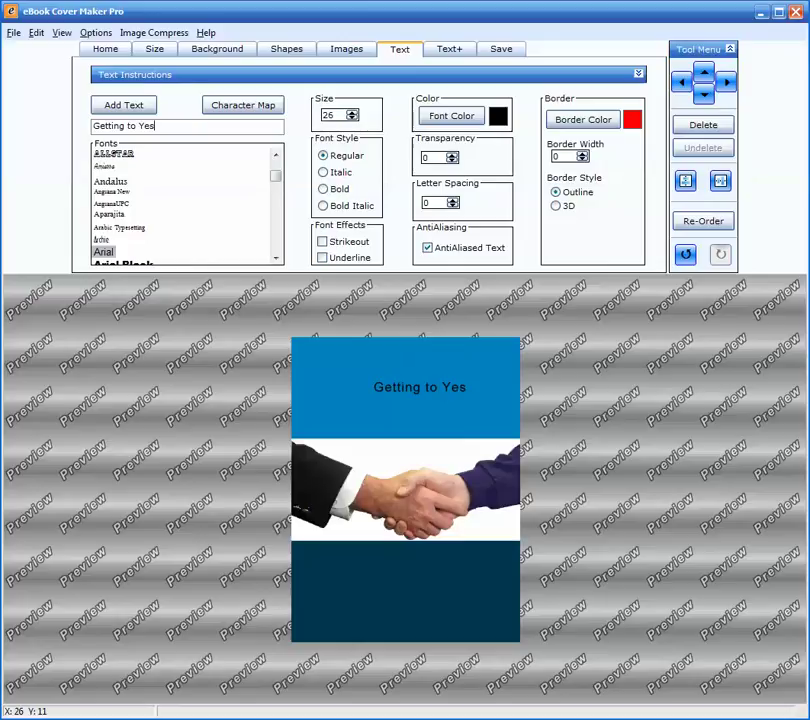
click(327, 115)
text(55)
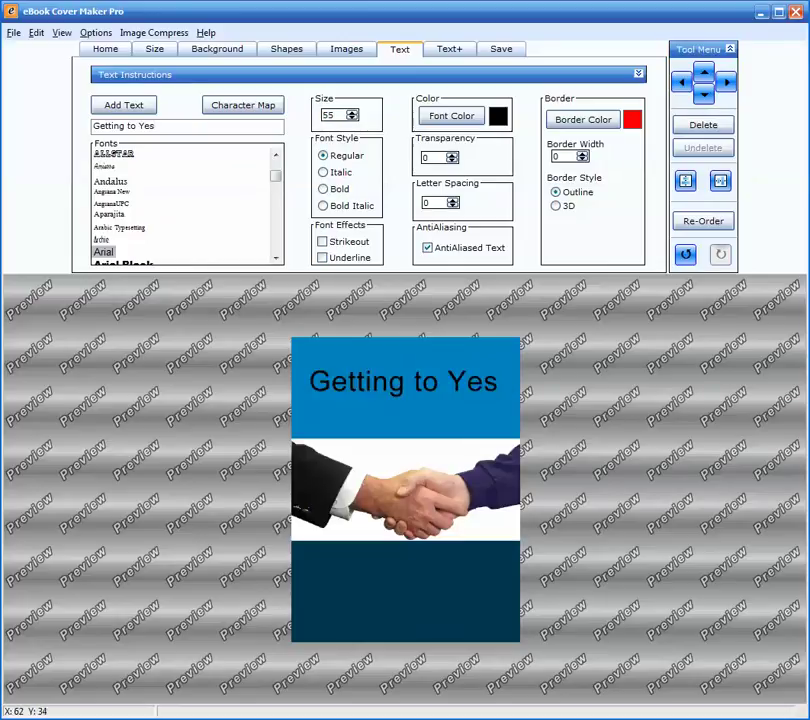
- Try several fonts on the title and settle on Showcard Gothic
click(104, 252)
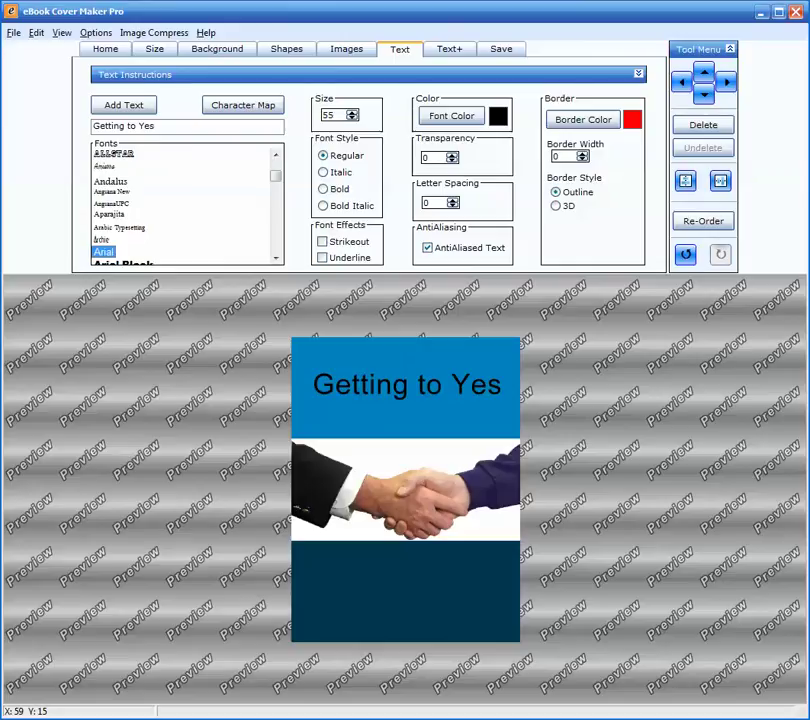
click(113, 153)
click(111, 181)
click(104, 252)
scroll(185, 205, down, 10)
click(111, 202)
click(118, 215)
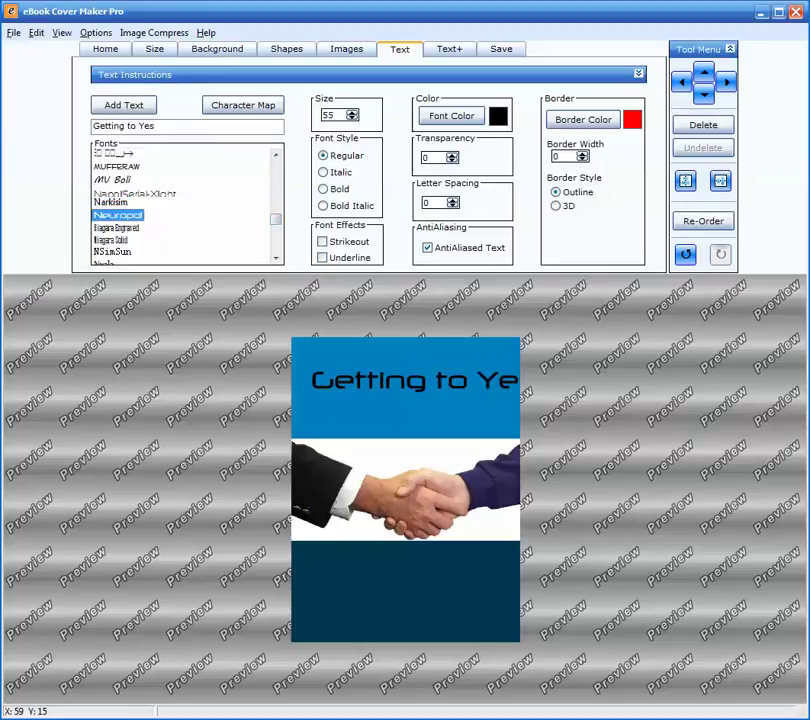
click(112, 251)
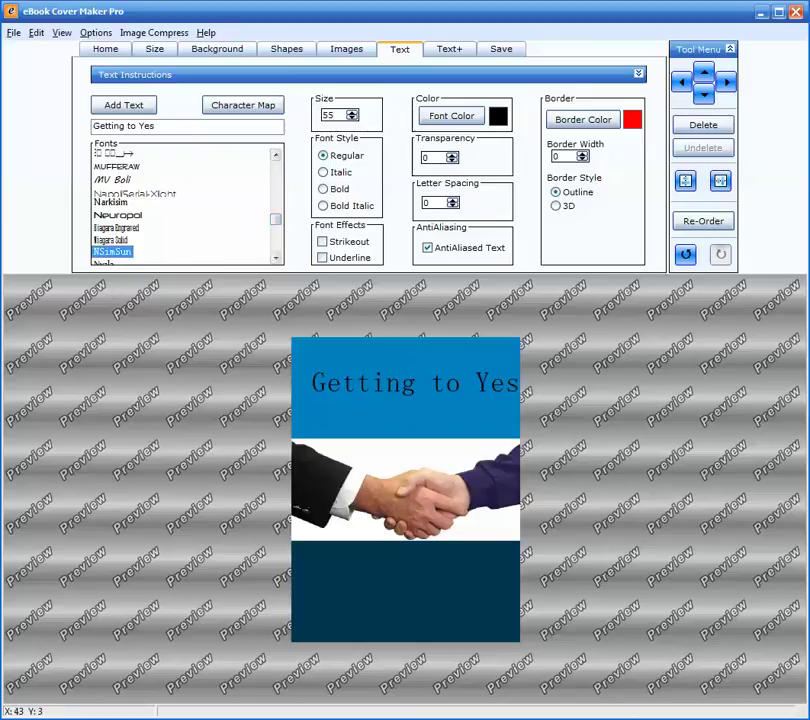
scroll(185, 205, down, 5)
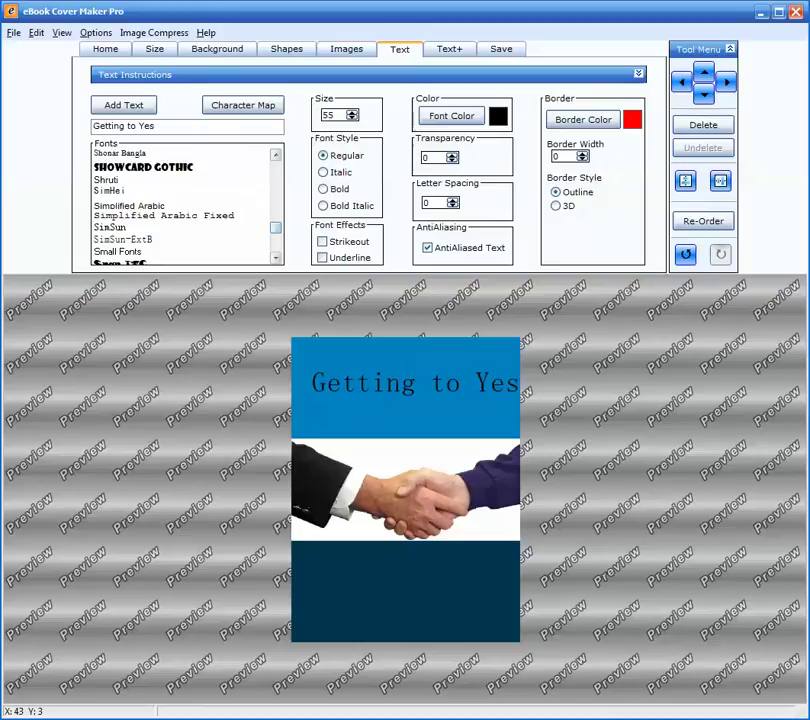
click(143, 166)
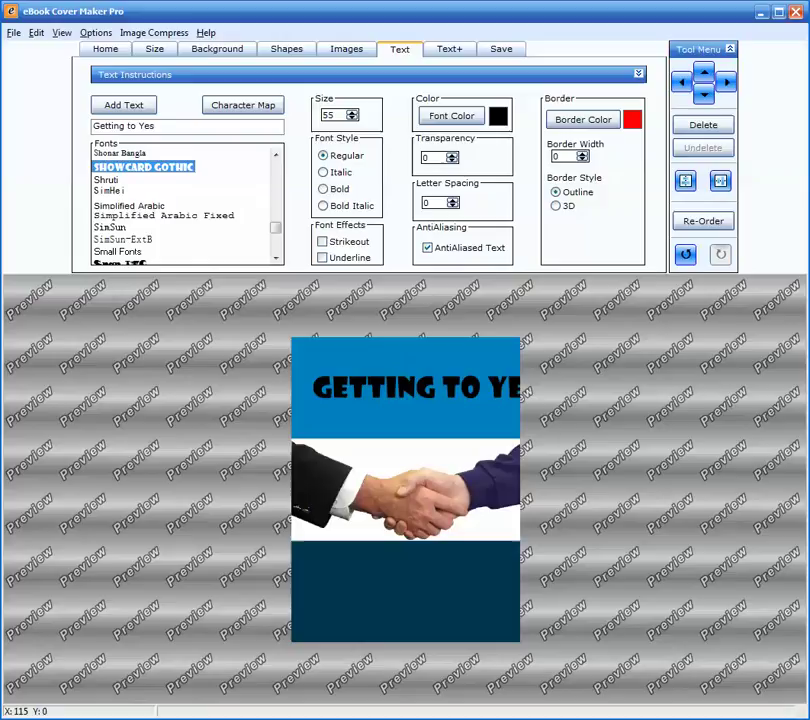
- Make the title bold with a white outline of width 6
click(323, 188)
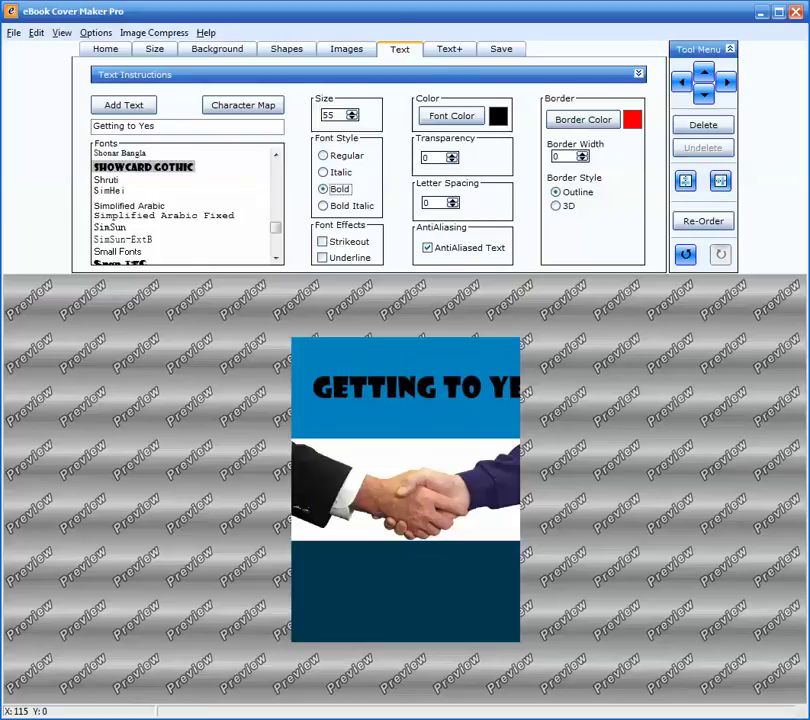
click(323, 205)
click(323, 188)
text(4)
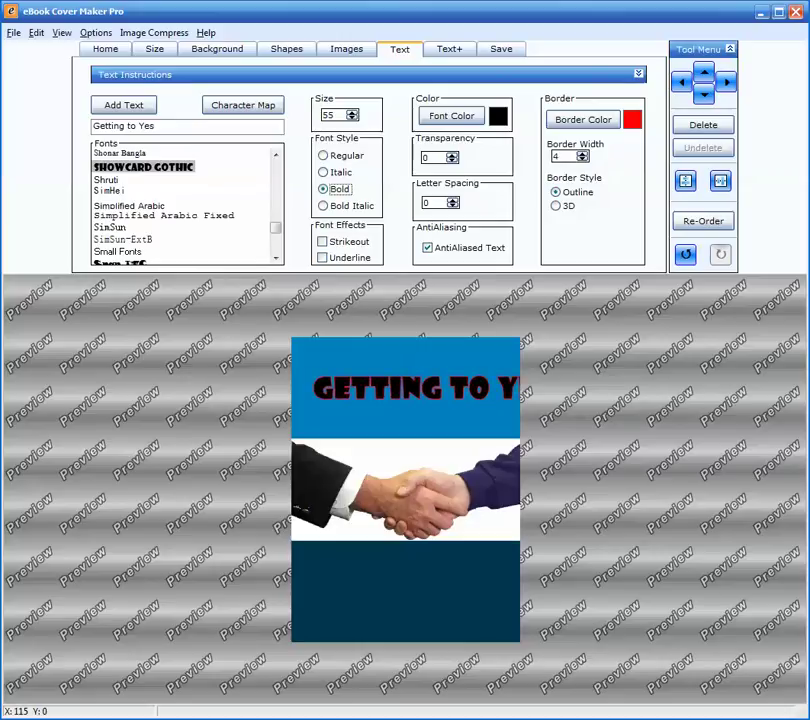
key(BackSpace)
text(6)
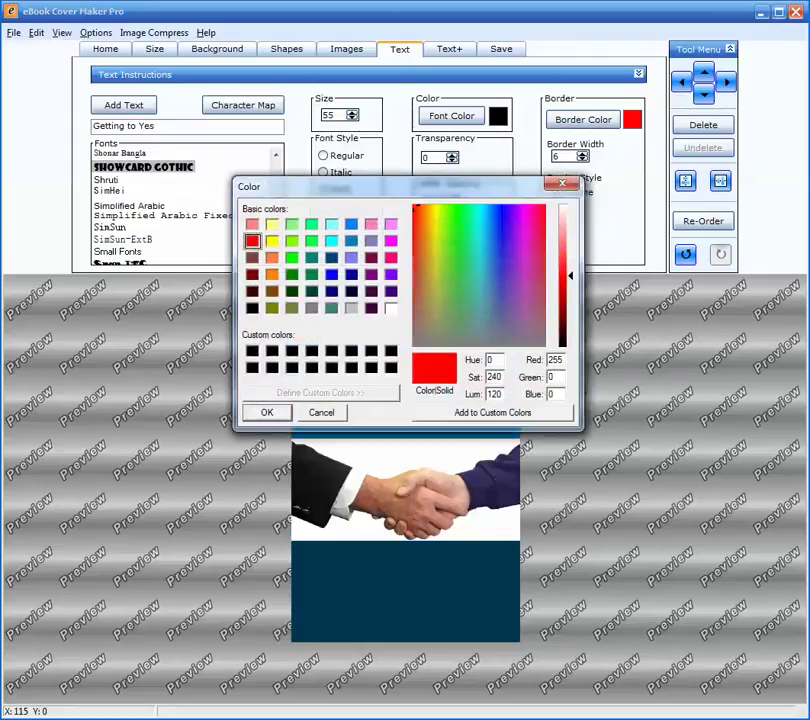
click(390, 307)
key(Return)
- Set title letter spacing to -2, size to 53, and outline width to 7
key(Down)
key(Down)
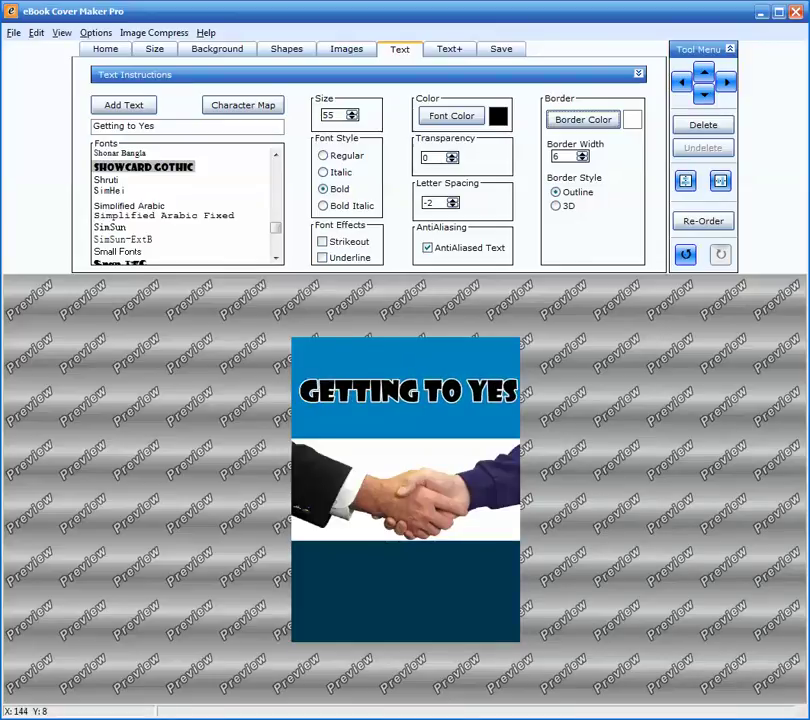
key(Down)
key(Down)
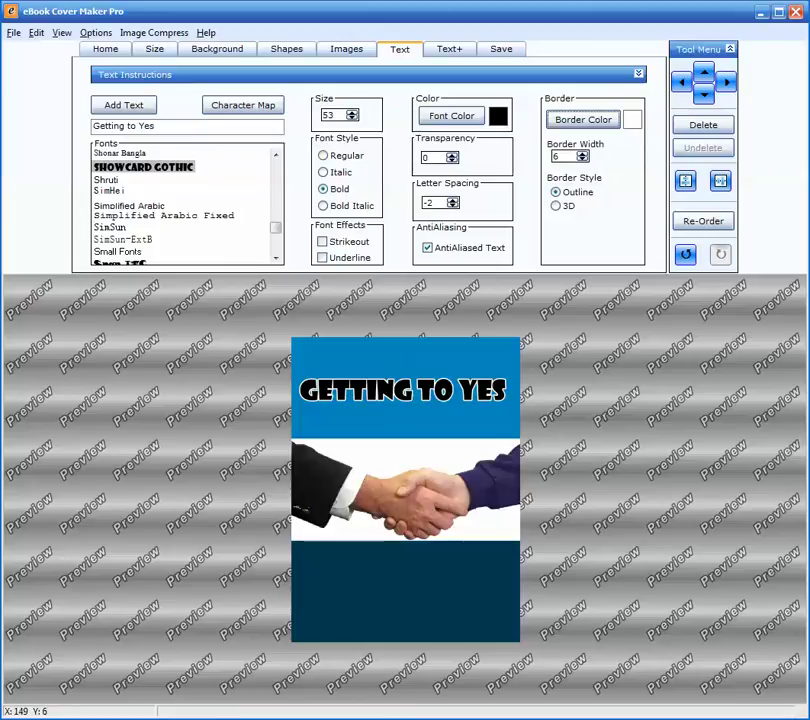
key(Up)
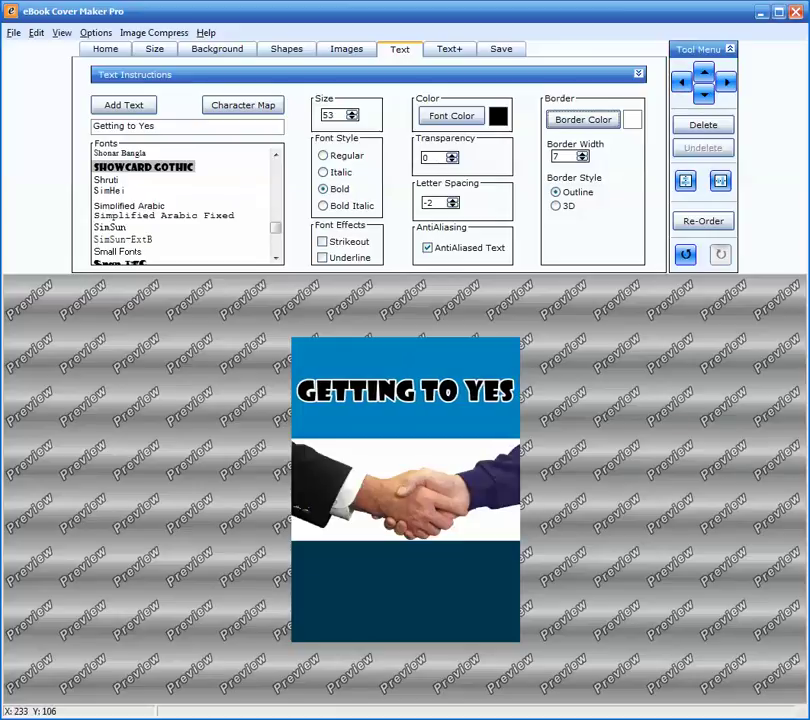
- Add a copy of the title, move it into the navy band, and change it to the author's name
click(120, 166)
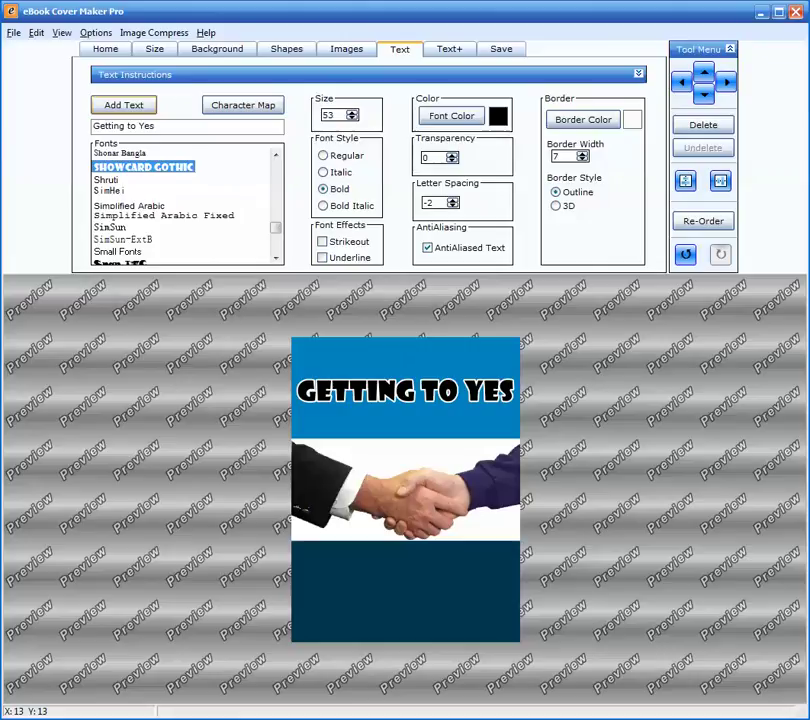
key(Return)
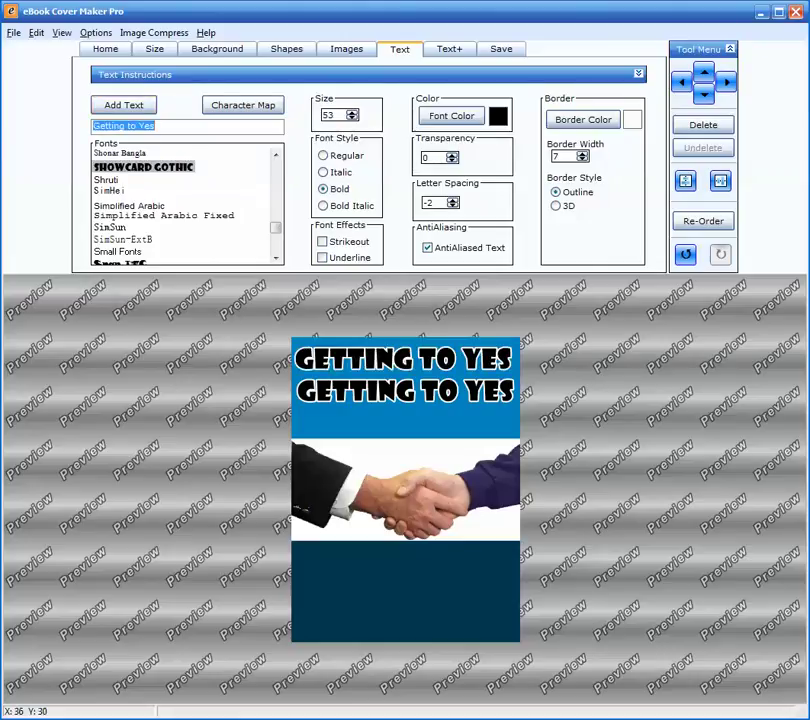
drag(405, 358, 440, 588)
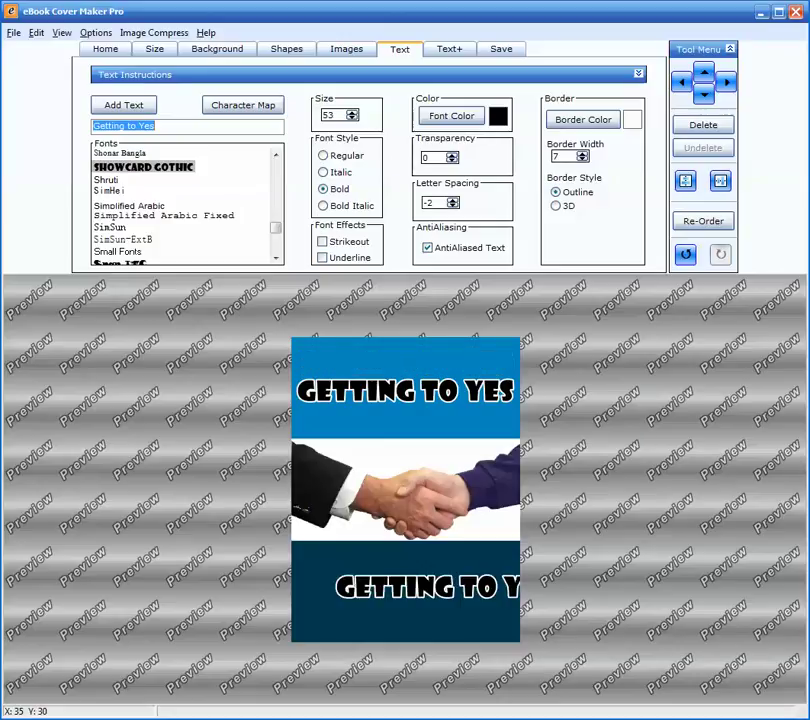
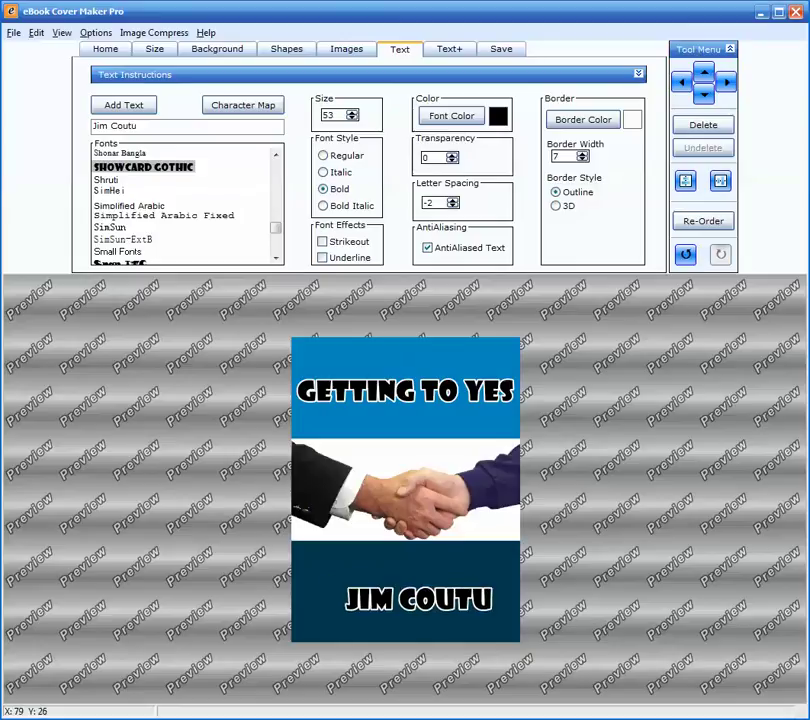
- Set the author's name in bold italic Leelawadee, shifting it slightly right
drag(400, 590, 418, 598)
scroll(183, 205, up, 5)
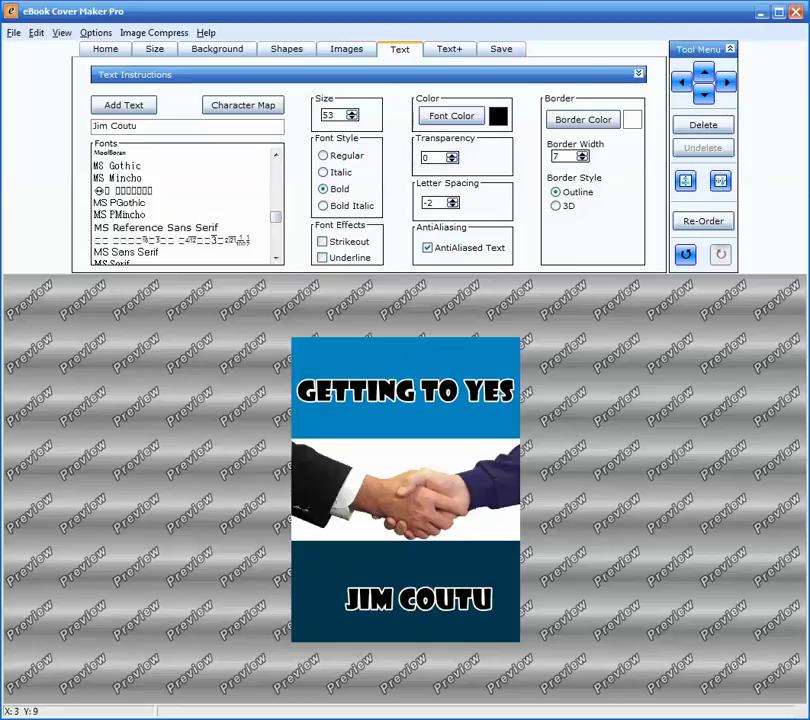
click(118, 214)
click(150, 227)
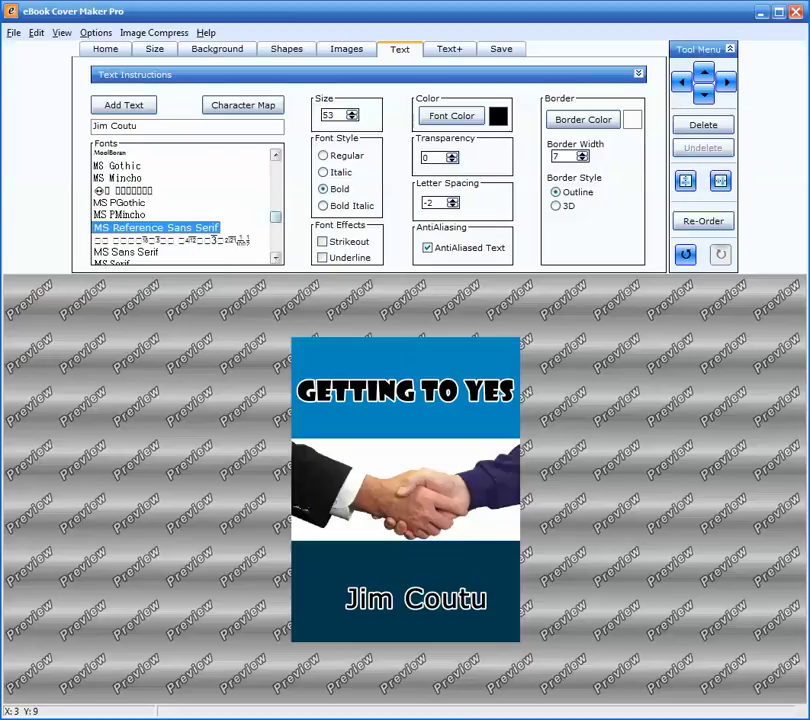
scroll(183, 205, up, 5)
click(120, 202)
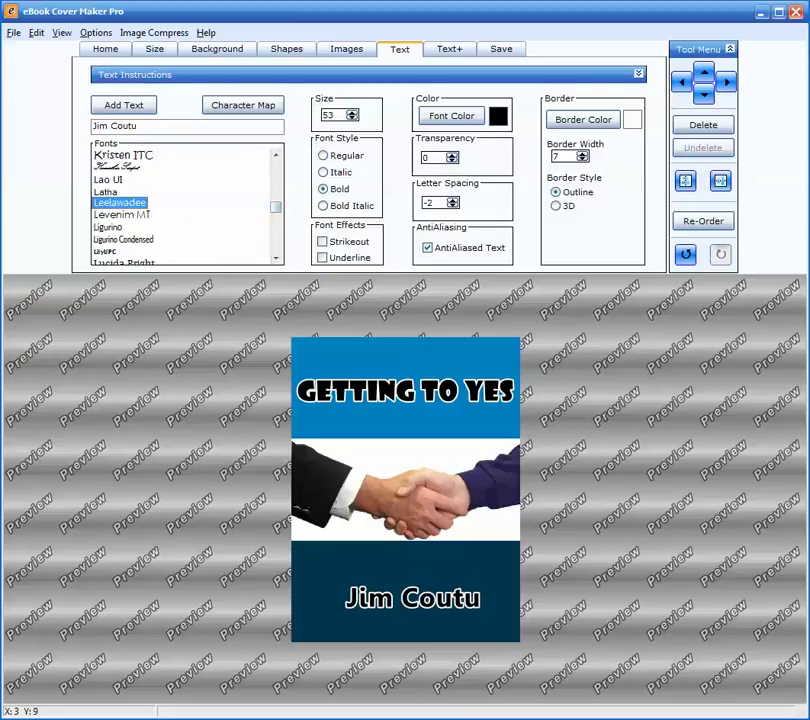
click(323, 205)
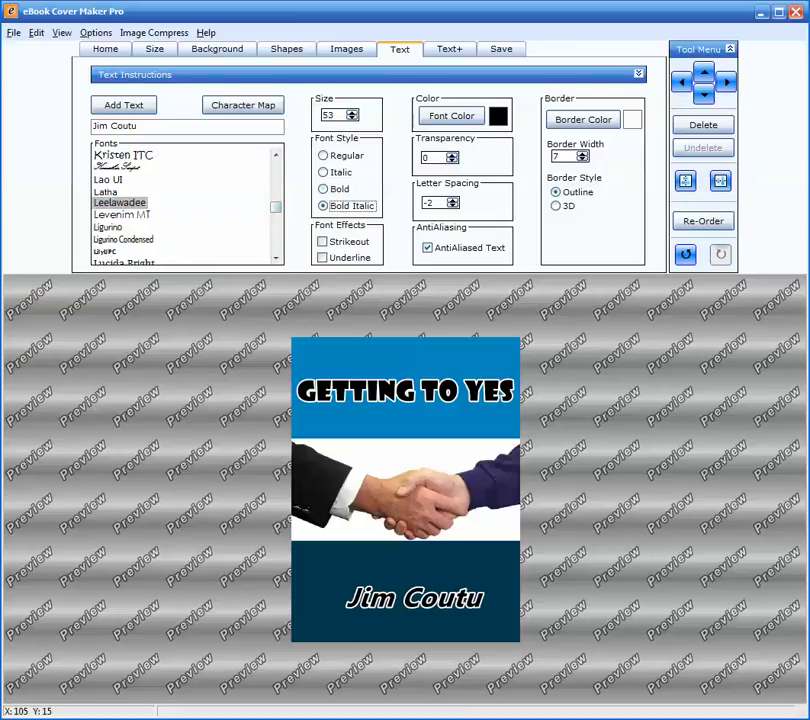
drag(415, 598, 434, 598)
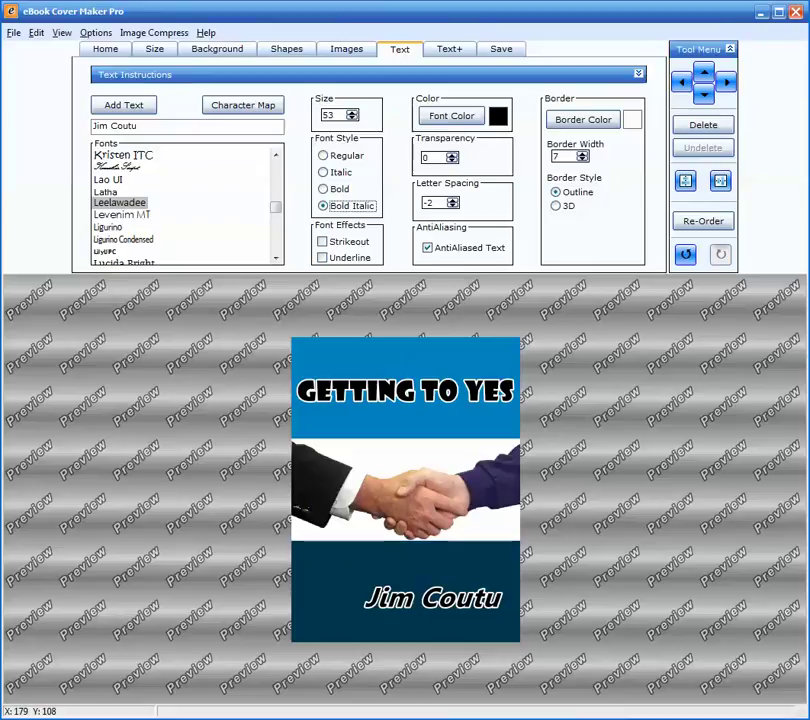
- Reduce the author's name to size 47, nudge it right, and colour it orange
click(352, 118)
click(352, 118)
click(352, 118)
drag(430, 596, 444, 597)
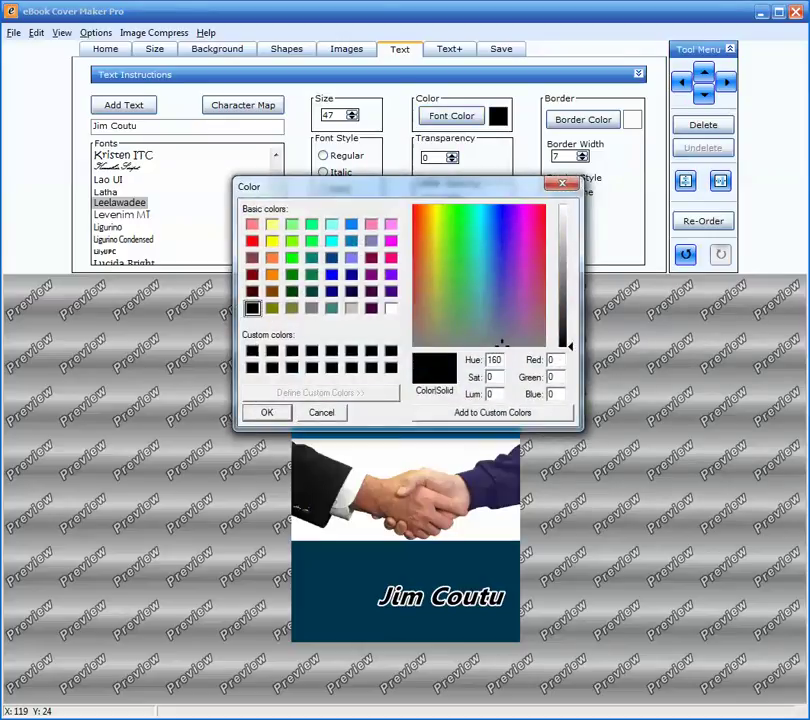
click(272, 257)
click(272, 274)
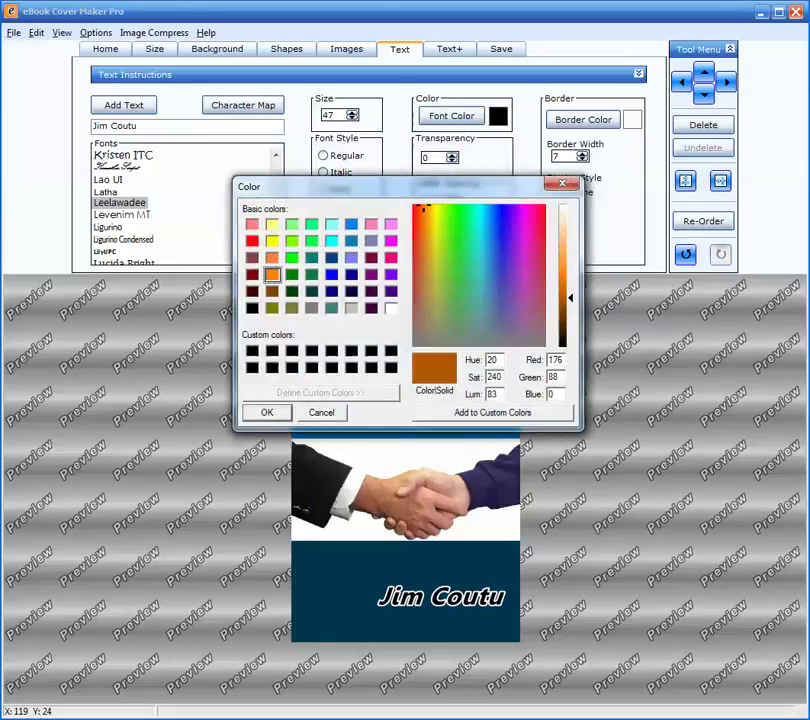
click(562, 288)
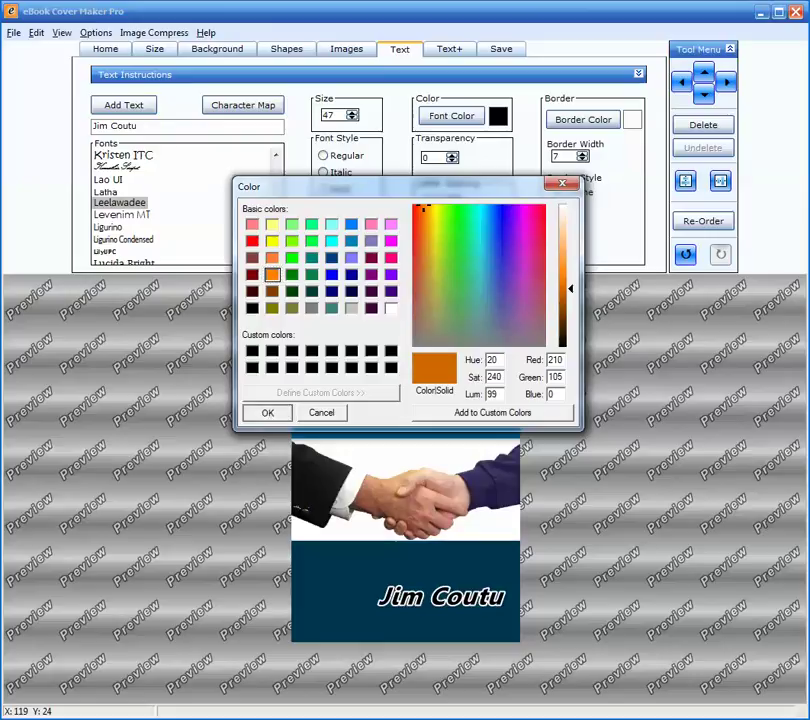
key(Return)
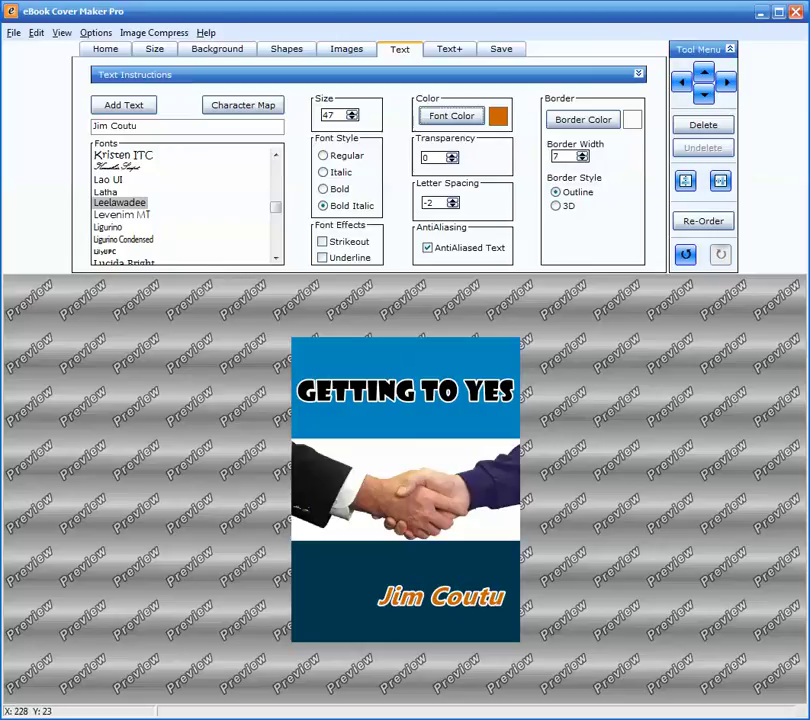
- Bring up the Save page with saving, preview and export options
click(501, 49)
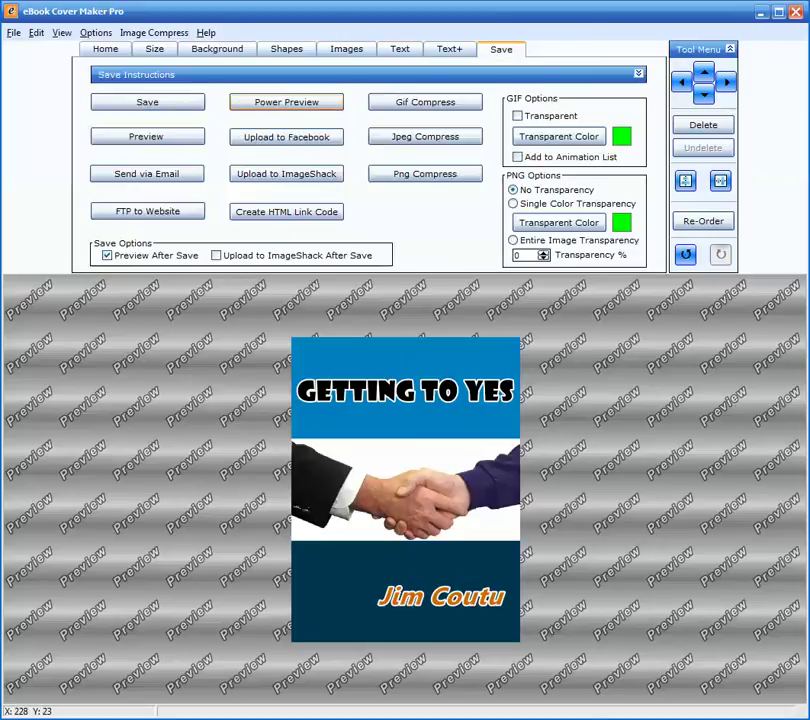